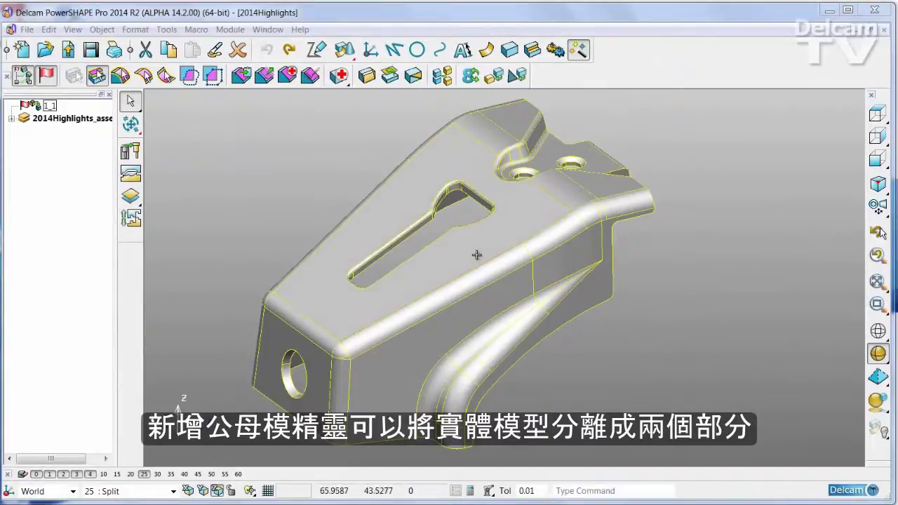
# - Start Solid Core/Cavity Separation on the bracket solid and pull its two halves apart along the vertical draw direction
pyautogui.click(131, 223)
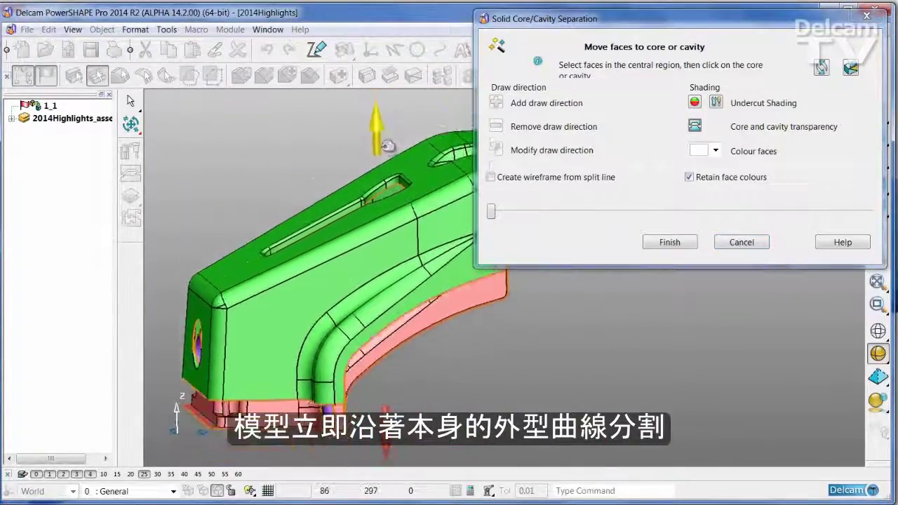
pyautogui.moveTo(388, 146); pyautogui.dragTo(385, 100)
pyautogui.moveTo(448, 331); pyautogui.dragTo(431, 317, button='middle')
pyautogui.scroll(-4, 330, 357)
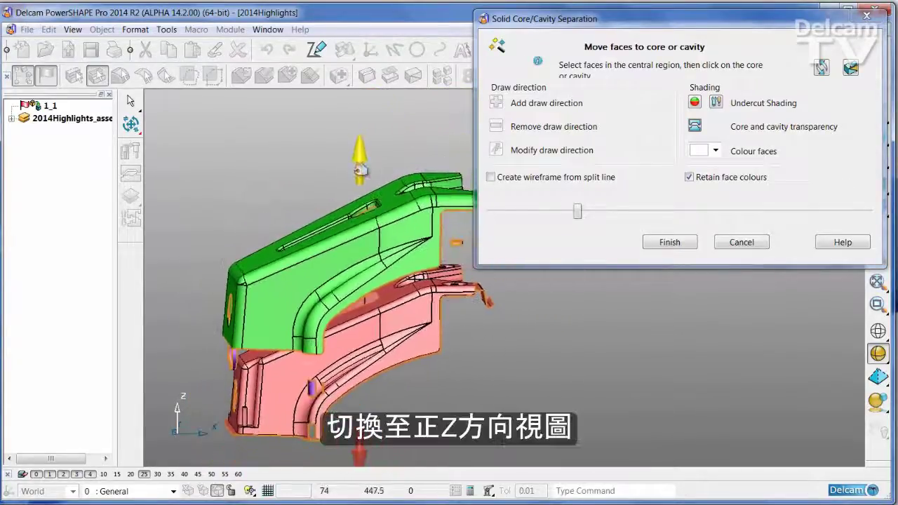
# - Close the core and cavity, separate them again with the separation slider, and bring them back together
pyautogui.moveTo(365, 172)
pyautogui.mouseDown()
pyautogui.moveTo(365, 115)
pyautogui.moveTo(364, 195)
pyautogui.mouseUp()
pyautogui.moveTo(365, 228); pyautogui.dragTo(367, 172)
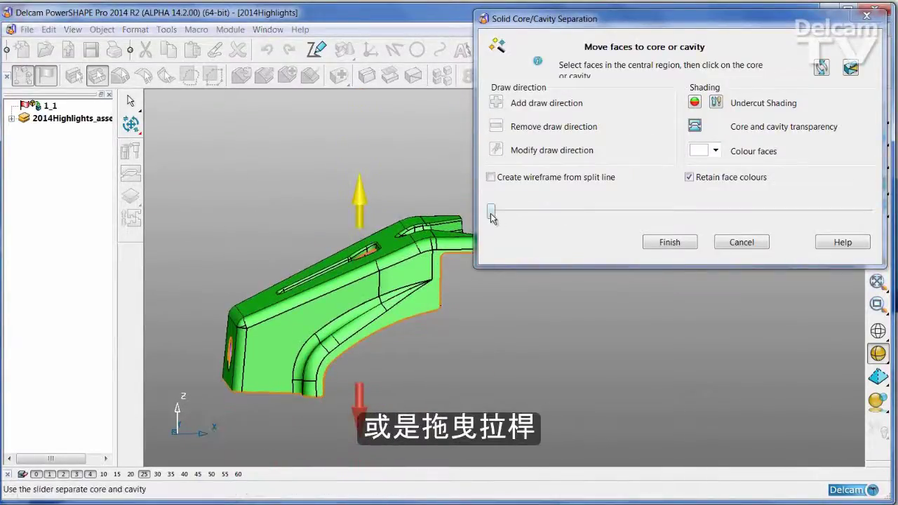
pyautogui.moveTo(491, 215); pyautogui.dragTo(655, 216)
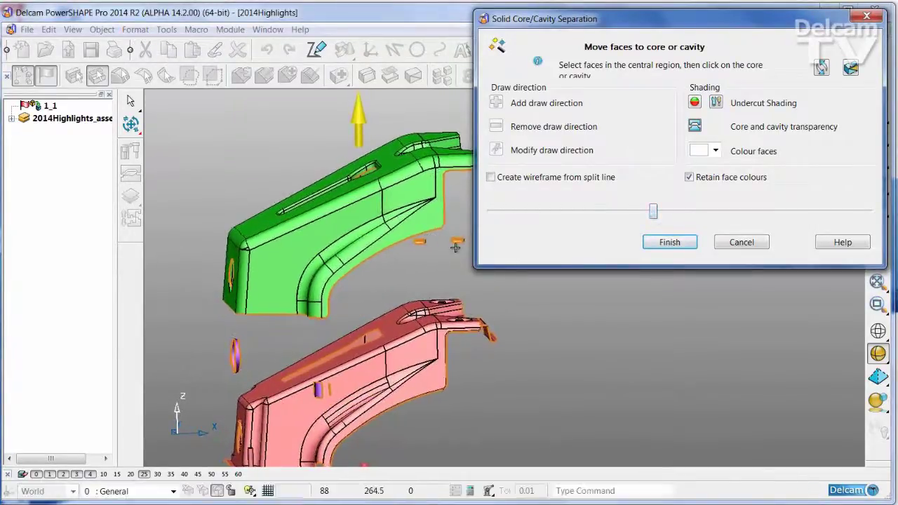
pyautogui.moveTo(364, 131); pyautogui.dragTo(364, 198)
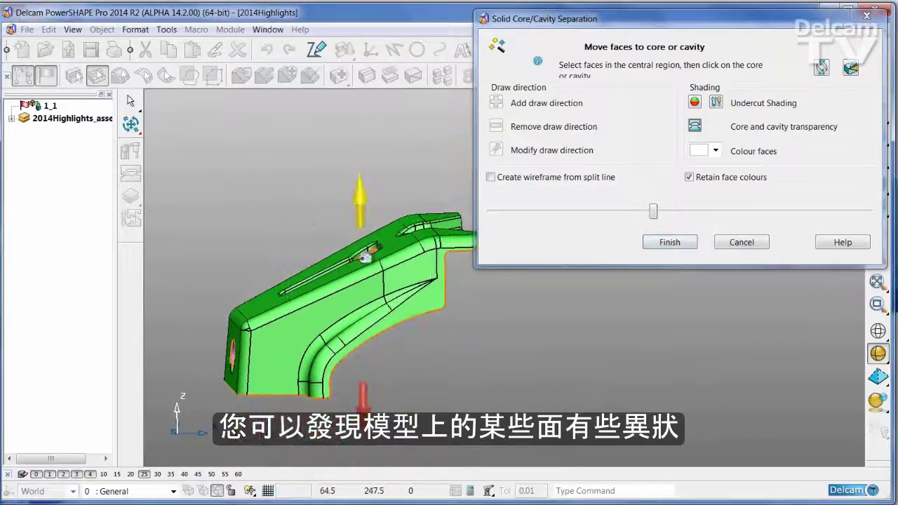
# - Turn on undercut shading and examine the side walls, end hole and top slot for undercut faces
pyautogui.click(696, 103)
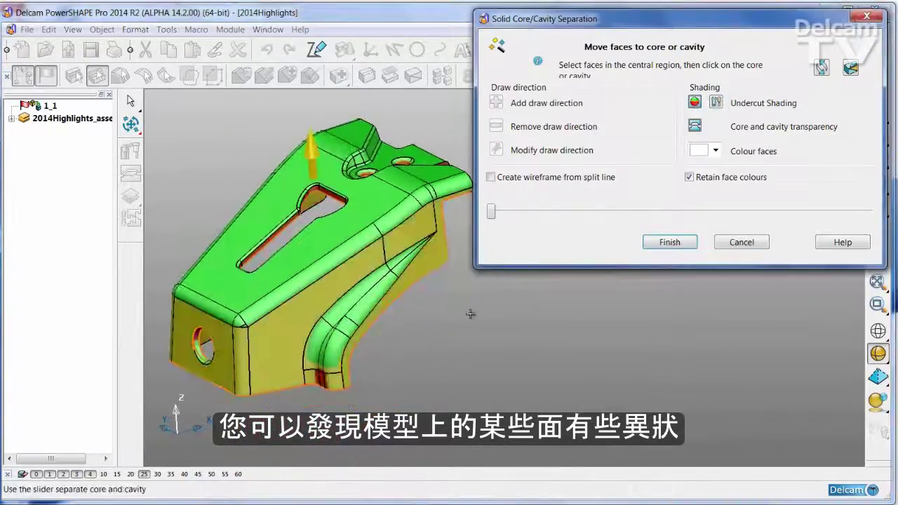
pyautogui.scroll(3, 452, 303)
pyautogui.moveTo(421, 385); pyautogui.dragTo(209, 357, button='middle')
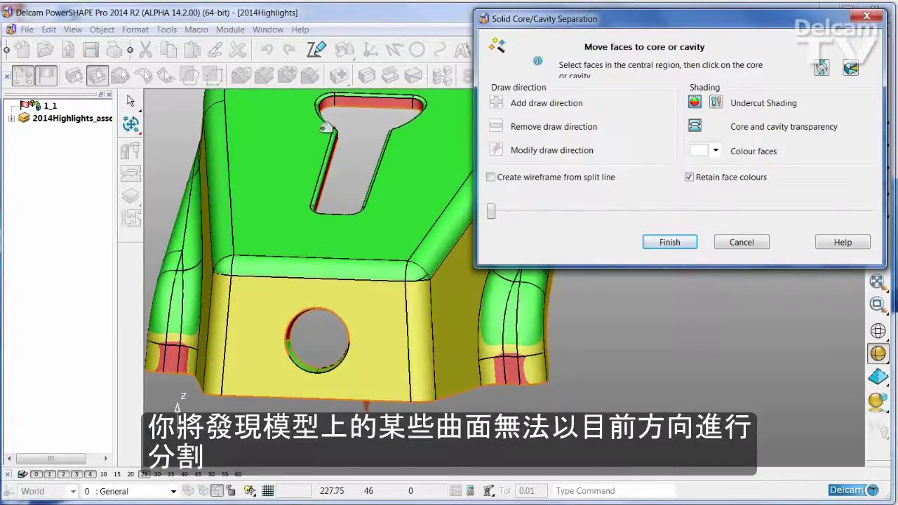
pyautogui.moveTo(455, 293); pyautogui.dragTo(344, 224, button='middle')
pyautogui.moveTo(321, 287); pyautogui.dragTo(453, 332, button='middle')
pyautogui.moveTo(426, 216); pyautogui.dragTo(503, 350, button='middle')
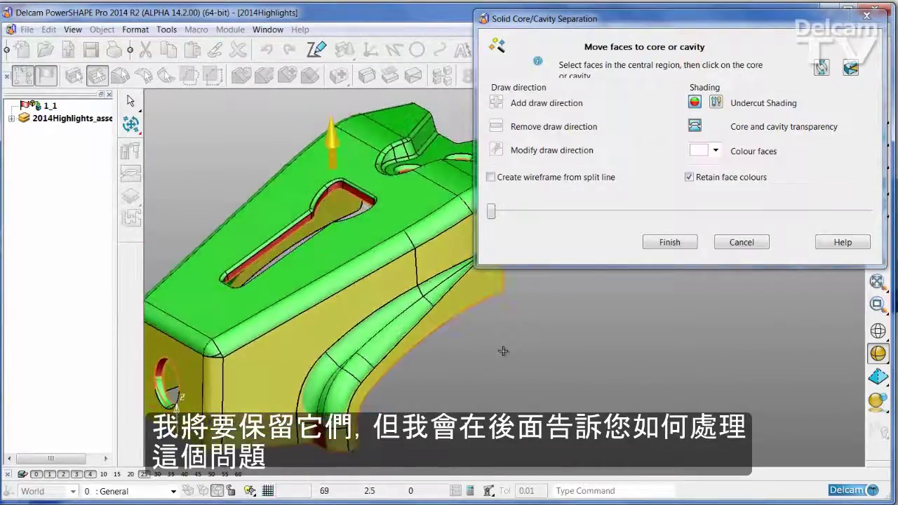
# - Turn on core and cavity transparency and assign the unassigned faces of the small holes to the upward draw direction
pyautogui.click(698, 127)
pyautogui.moveTo(499, 307); pyautogui.dragTo(288, 216, button='middle')
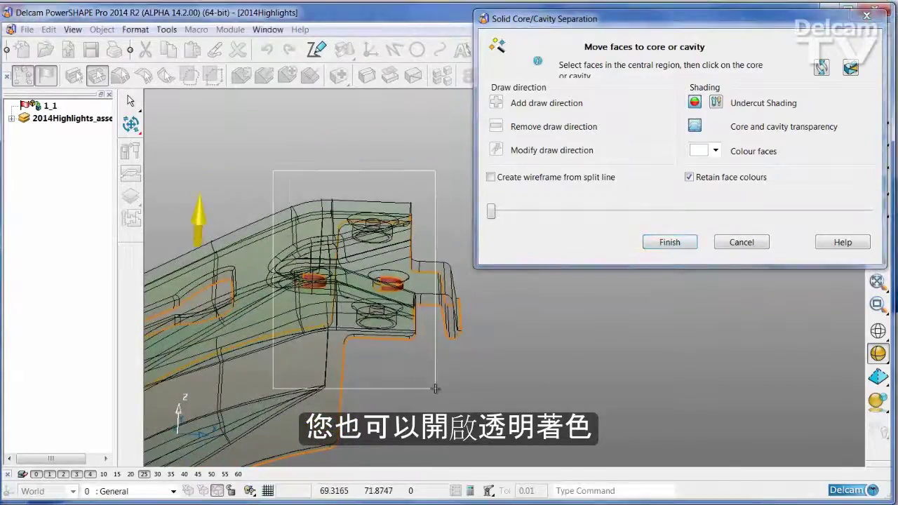
pyautogui.moveTo(434, 388); pyautogui.dragTo(421, 383)
pyautogui.scroll(2, 421, 383)
pyautogui.moveTo(421, 383); pyautogui.dragTo(275, 299, button='middle')
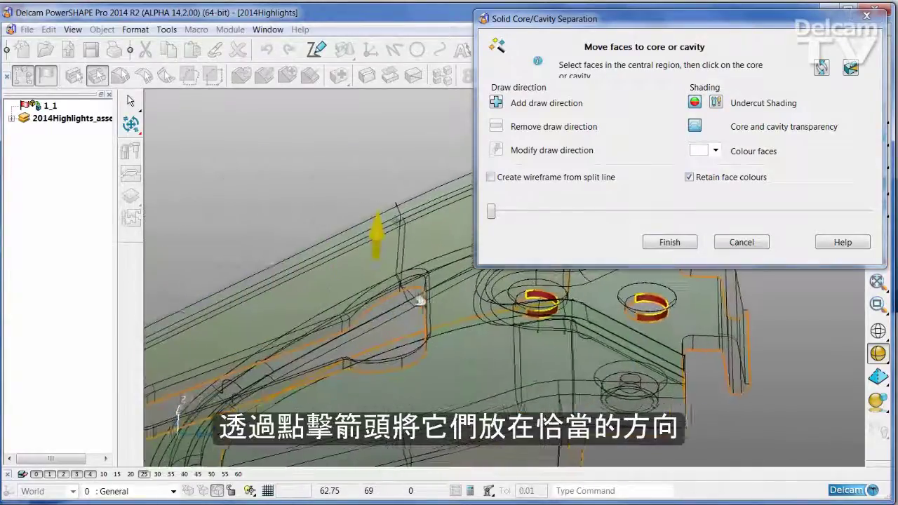
pyautogui.moveTo(371, 223); pyautogui.dragTo(385, 219, button='middle')
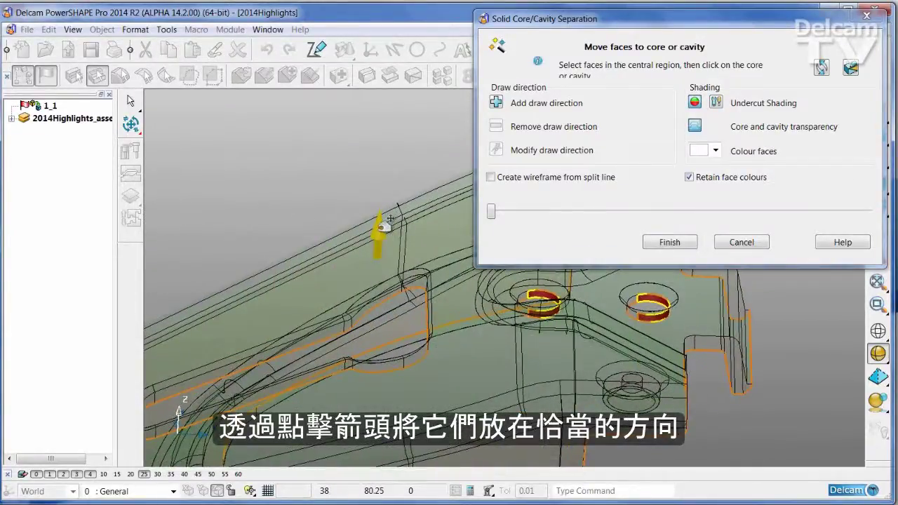
pyautogui.moveTo(380, 320); pyautogui.dragTo(354, 209, button='middle')
pyautogui.moveTo(352, 193); pyautogui.dragTo(355, 142)
pyautogui.keyDown('shift'); pyautogui.moveTo(368, 175); pyautogui.dragTo(277, 176, button='middle'); pyautogui.keyUp('shift')
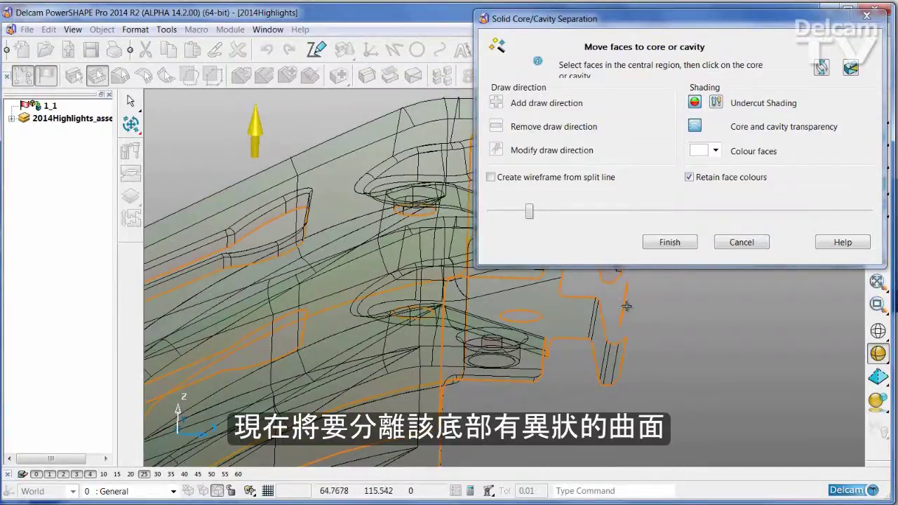
# - Assign the unassigned undercut faces at the bottom of the curved side ribs to the downward draw direction
pyautogui.moveTo(641, 317); pyautogui.dragTo(316, 390, button='middle')
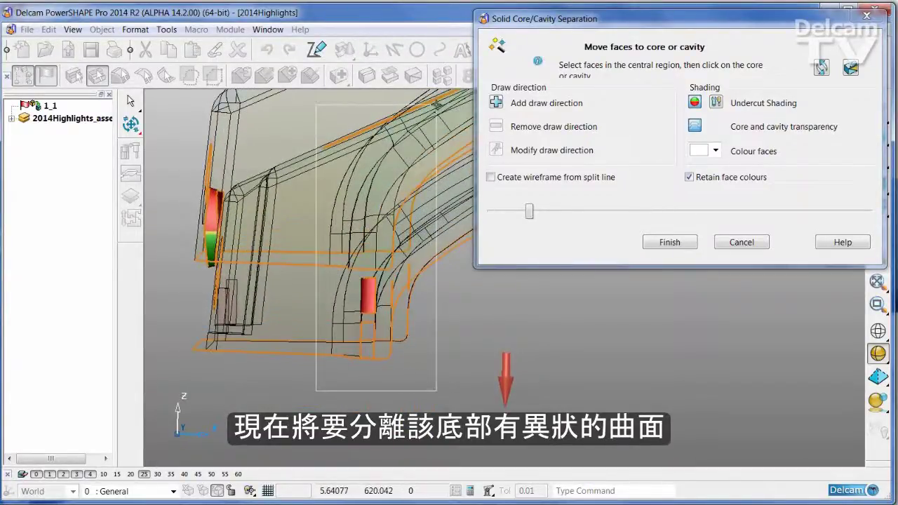
pyautogui.moveTo(437, 105); pyautogui.dragTo(436, 105)
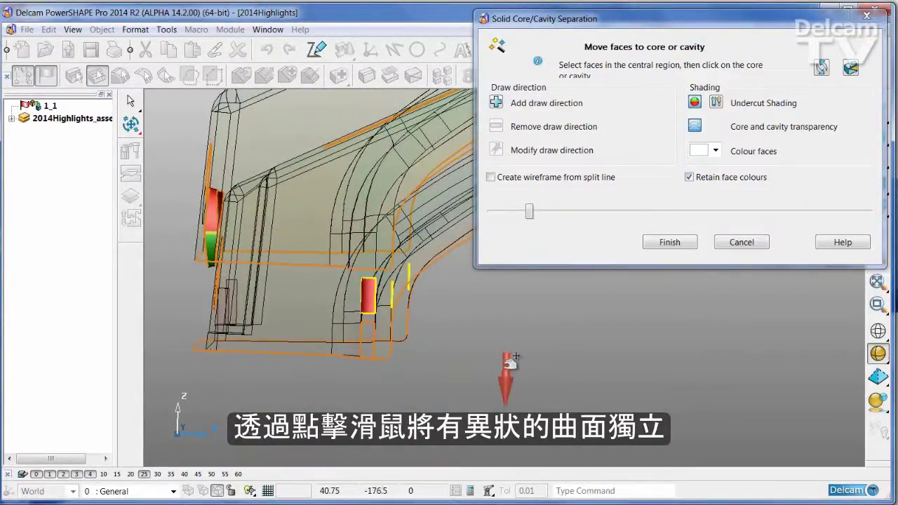
pyautogui.moveTo(510, 376); pyautogui.dragTo(544, 158, button='middle')
pyautogui.moveTo(229, 223); pyautogui.dragTo(216, 183, button='middle')
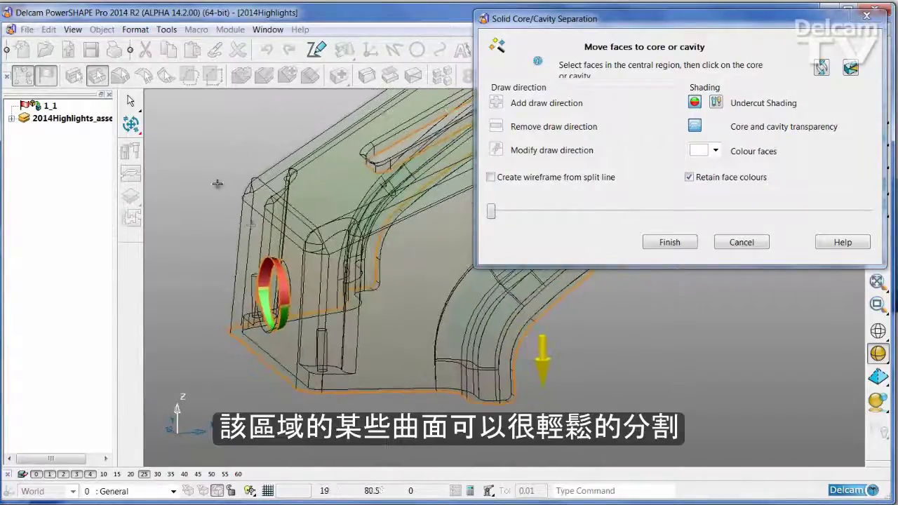
# - Select the faces of the round end hole, turn off transparency, and add a draw direction along the hole's axis
pyautogui.keyDown('shift'); pyautogui.moveTo(275, 264); pyautogui.dragTo(334, 275, button='middle'); pyautogui.keyUp('shift')
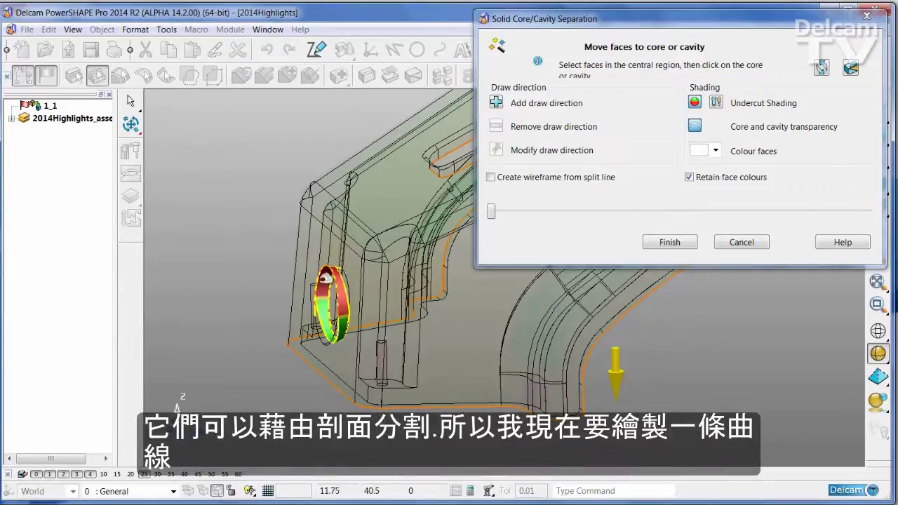
pyautogui.moveTo(332, 313); pyautogui.dragTo(421, 145, button='middle')
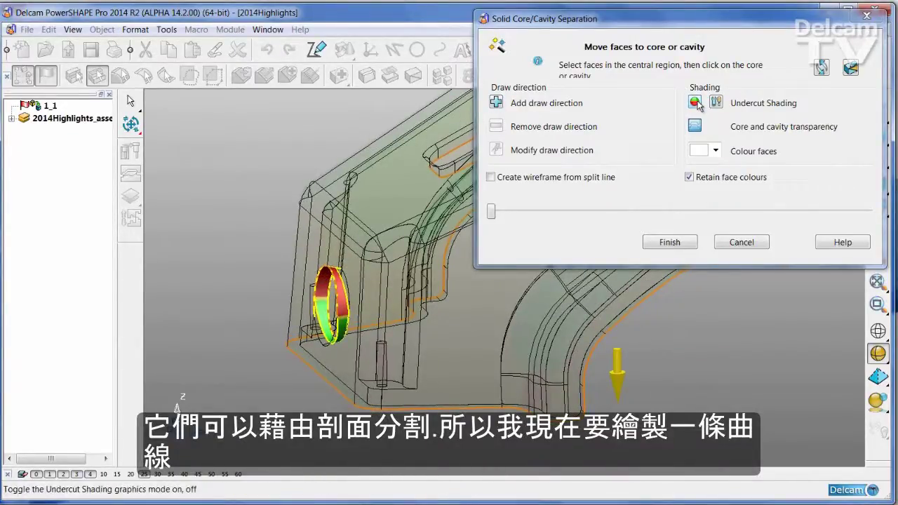
pyautogui.click(695, 127)
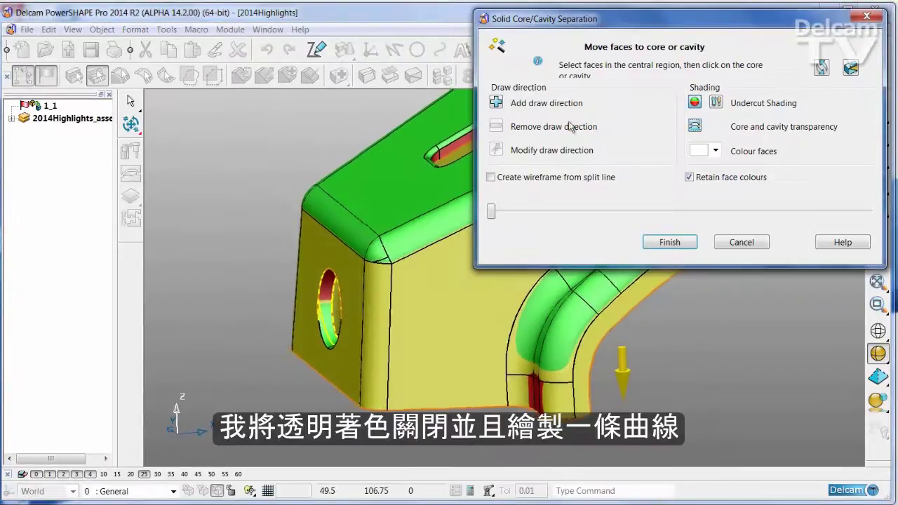
pyautogui.click(497, 106)
pyautogui.moveTo(298, 295)
pyautogui.mouseDown(button='middle')
pyautogui.moveTo(249, 296)
pyautogui.moveTo(262, 294)
pyautogui.moveTo(353, 354)
pyautogui.moveTo(365, 344)
pyautogui.mouseUp(button='middle')
pyautogui.moveTo(408, 294); pyautogui.dragTo(347, 322, button='middle')
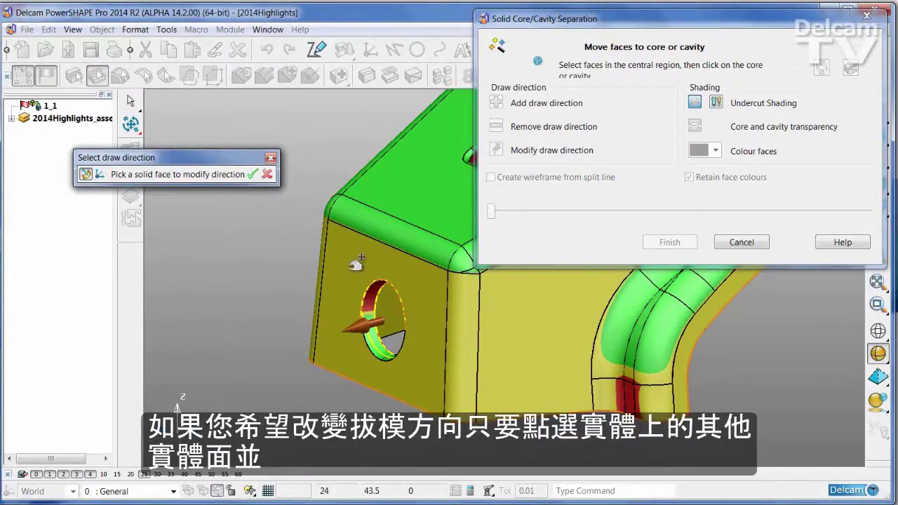
pyautogui.moveTo(428, 319); pyautogui.dragTo(393, 322, button='middle')
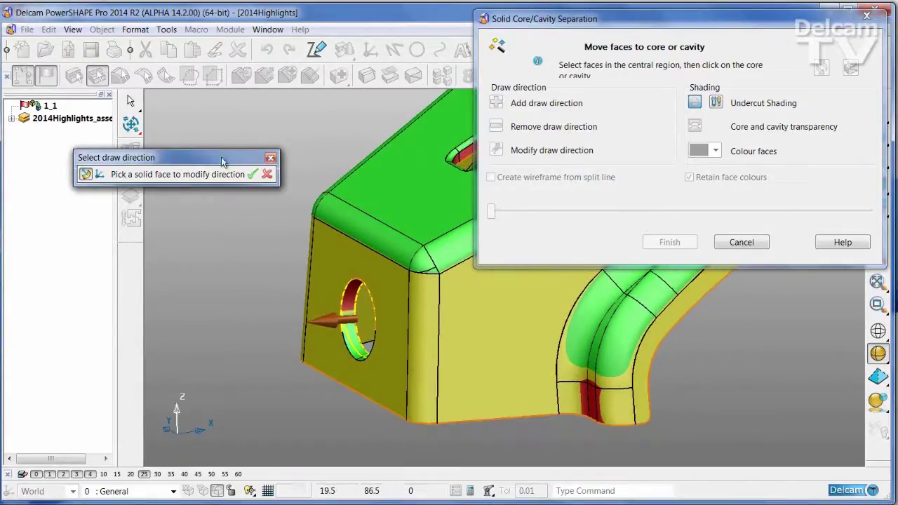
pyautogui.click(253, 175)
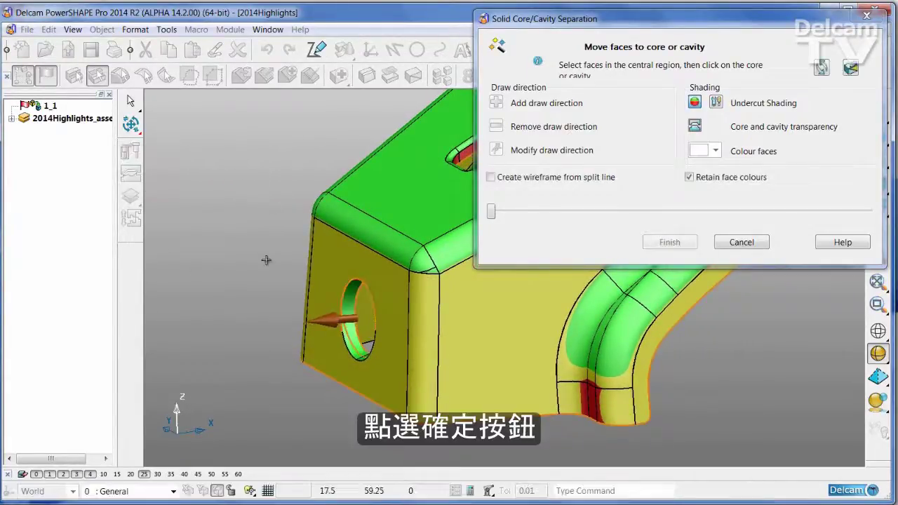
# - Pull the end hole's faces out of the body along the new side draw direction
pyautogui.moveTo(344, 311)
pyautogui.mouseDown()
pyautogui.moveTo(248, 330)
pyautogui.moveTo(392, 315)
pyautogui.mouseUp()
pyautogui.moveTo(391, 314); pyautogui.dragTo(299, 324, button='middle')
pyautogui.moveTo(264, 328); pyautogui.dragTo(235, 332)
pyautogui.scroll(5, 261, 337)
pyautogui.moveTo(281, 342); pyautogui.dragTo(346, 344, button='middle')
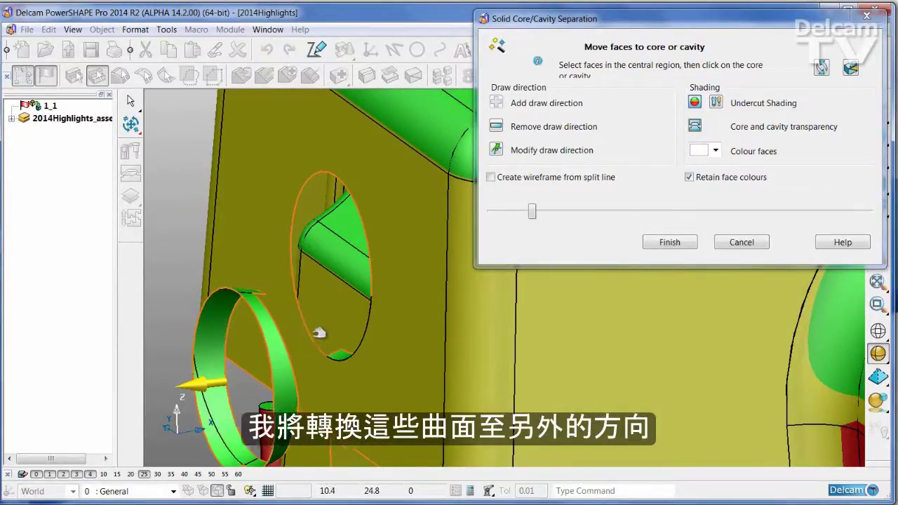
# - Assign the leftover face at the bottom of the end hole to the side draw direction and move the parts back together
pyautogui.moveTo(315, 330); pyautogui.dragTo(328, 257, button='middle')
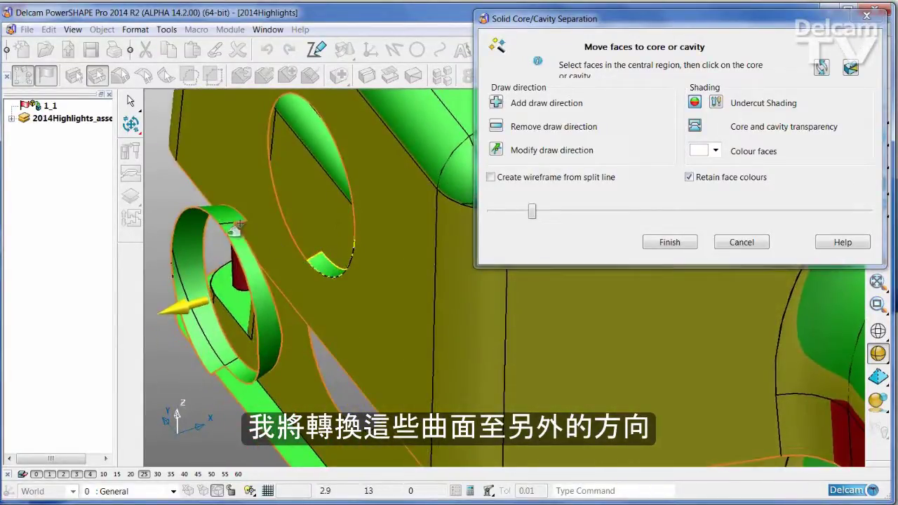
pyautogui.moveTo(399, 428); pyautogui.dragTo(334, 263, button='middle')
pyautogui.keyDown('ctrl'); pyautogui.moveTo(412, 338); pyautogui.dragTo(651, 96, button='middle'); pyautogui.keyUp('ctrl')
pyautogui.moveTo(532, 212)
pyautogui.mouseDown()
pyautogui.moveTo(671, 212)
pyautogui.moveTo(497, 211)
pyautogui.mouseUp()
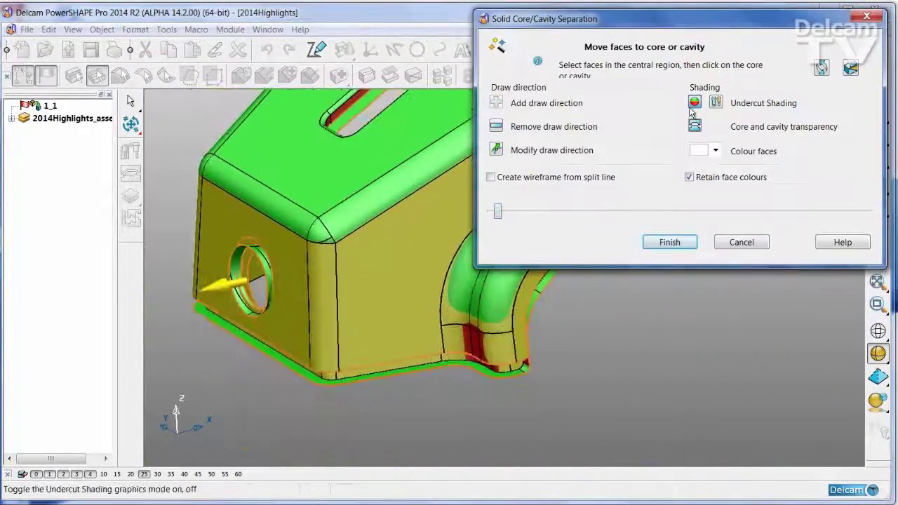
# - Turn off undercut shading, separate the core and cavity to examine the hooked lip, and close them again
pyautogui.click(692, 107)
pyautogui.moveTo(470, 302)
pyautogui.mouseDown(button='middle')
pyautogui.moveTo(416, 357)
pyautogui.moveTo(227, 353)
pyautogui.moveTo(224, 335)
pyautogui.mouseUp(button='middle')
pyautogui.moveTo(230, 325); pyautogui.dragTo(171, 338)
pyautogui.moveTo(297, 210); pyautogui.dragTo(297, 229, button='middle')
pyautogui.scroll(5, 316, 229)
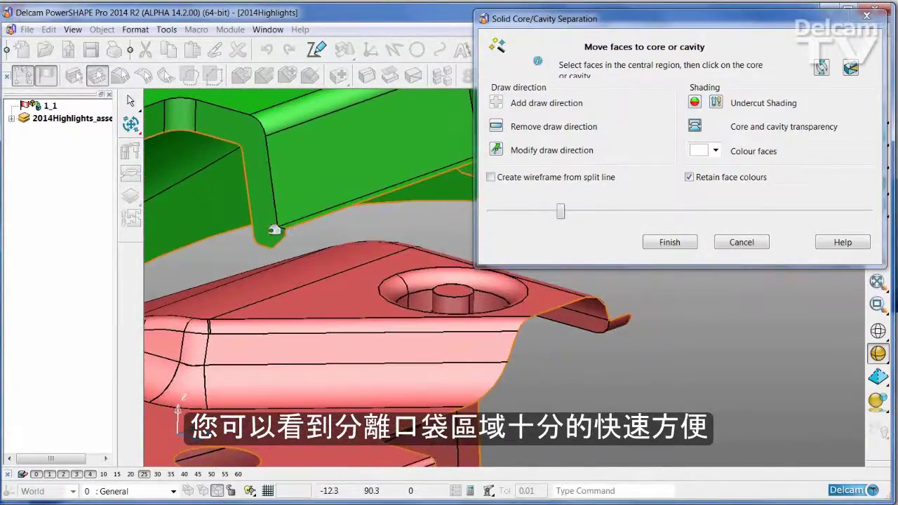
pyautogui.moveTo(278, 230); pyautogui.dragTo(352, 361, button='middle')
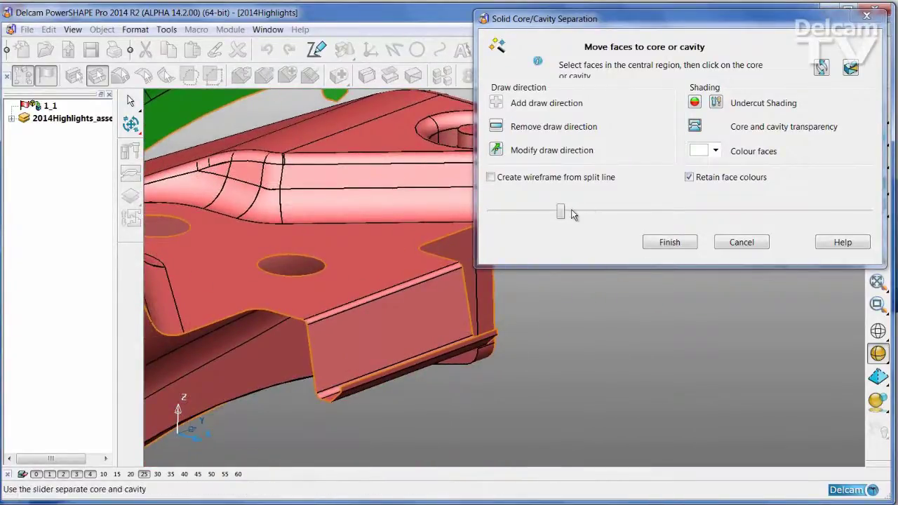
pyautogui.moveTo(561, 212); pyautogui.dragTo(483, 220)
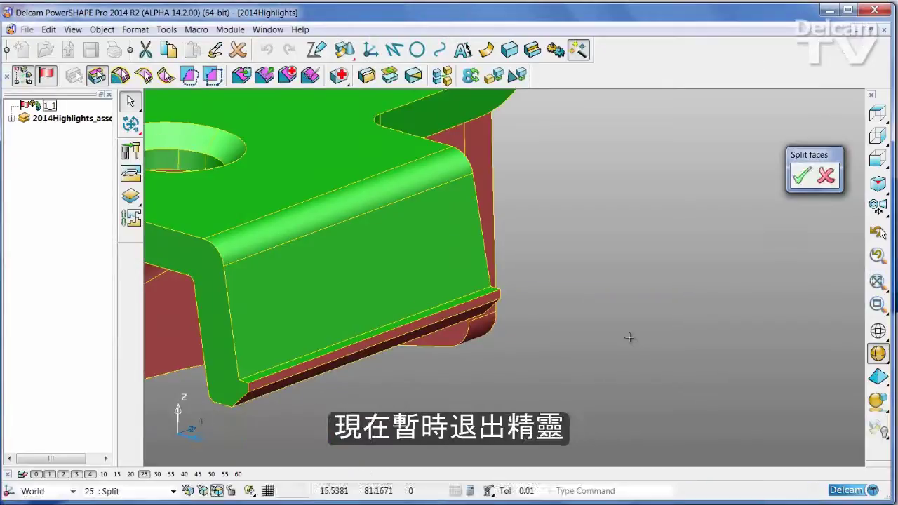
# - Draw a line about 1.9 long from the lip's inner corner across the end face of the hooked flange
pyautogui.scroll(6, 630, 343)
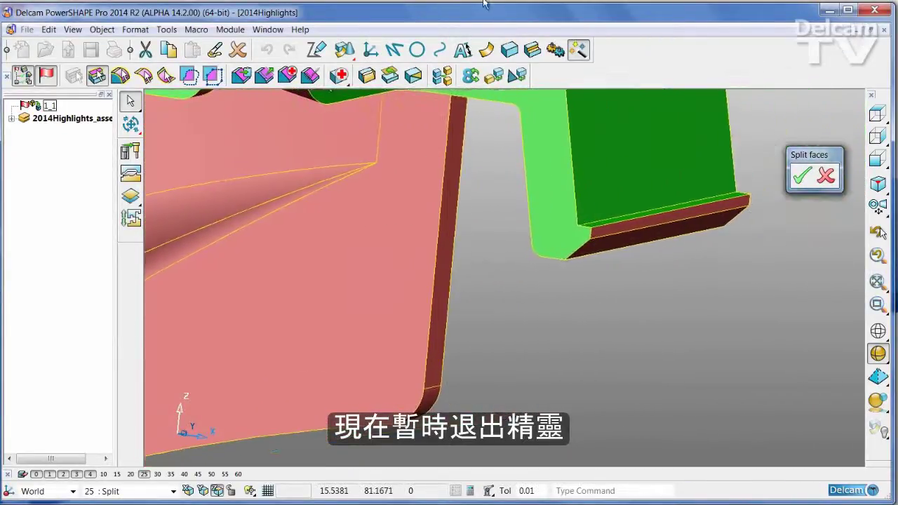
pyautogui.click(393, 51)
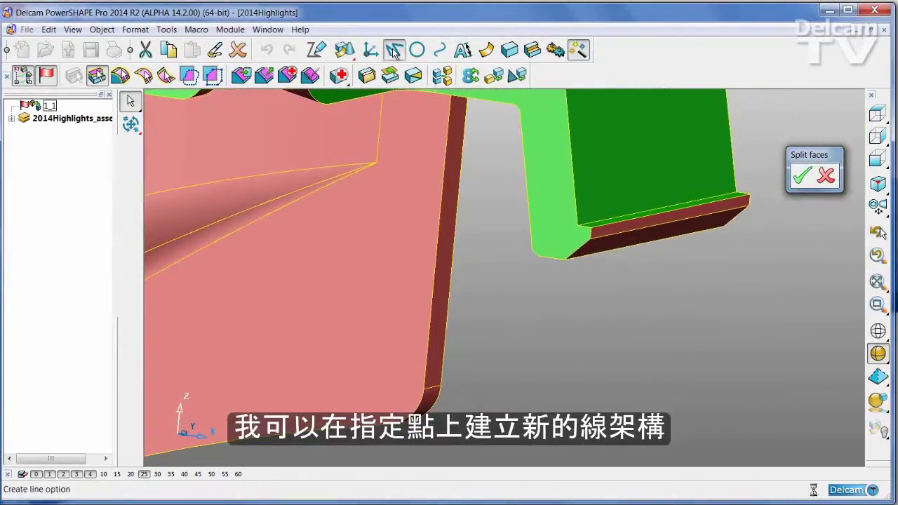
pyautogui.click(572, 222)
pyautogui.click(520, 214)
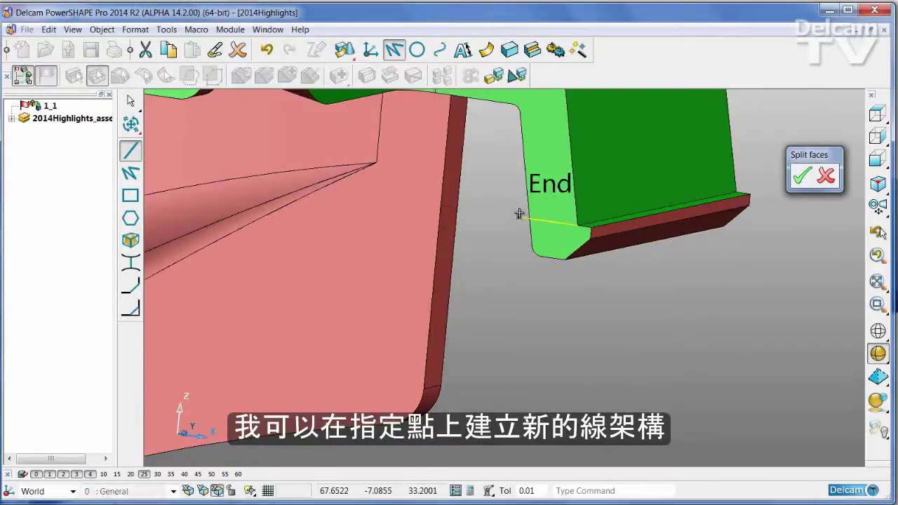
pyautogui.moveTo(523, 215)
pyautogui.mouseDown(button='middle')
pyautogui.moveTo(563, 239)
pyautogui.moveTo(533, 279)
pyautogui.moveTo(469, 301)
pyautogui.moveTo(482, 304)
pyautogui.mouseUp(button='middle')
pyautogui.scroll(-4, 563, 234)
pyautogui.click(491, 304)
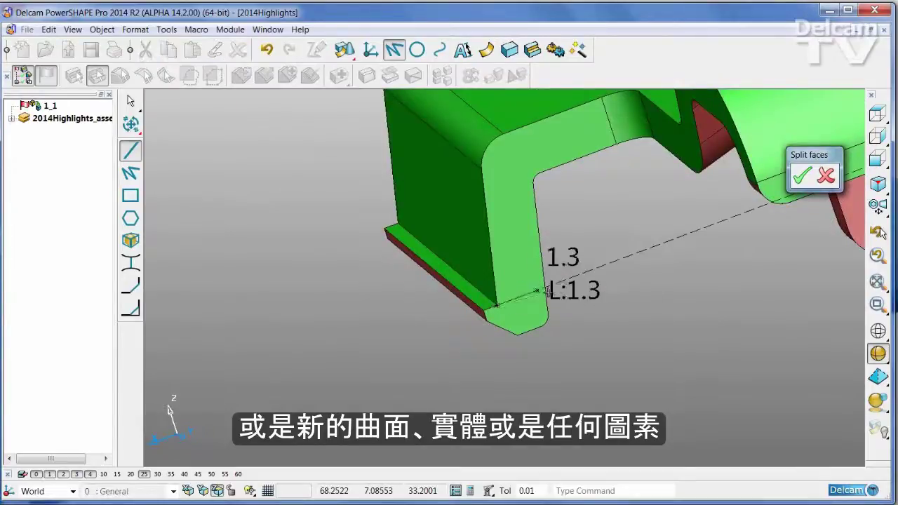
pyautogui.click(553, 285)
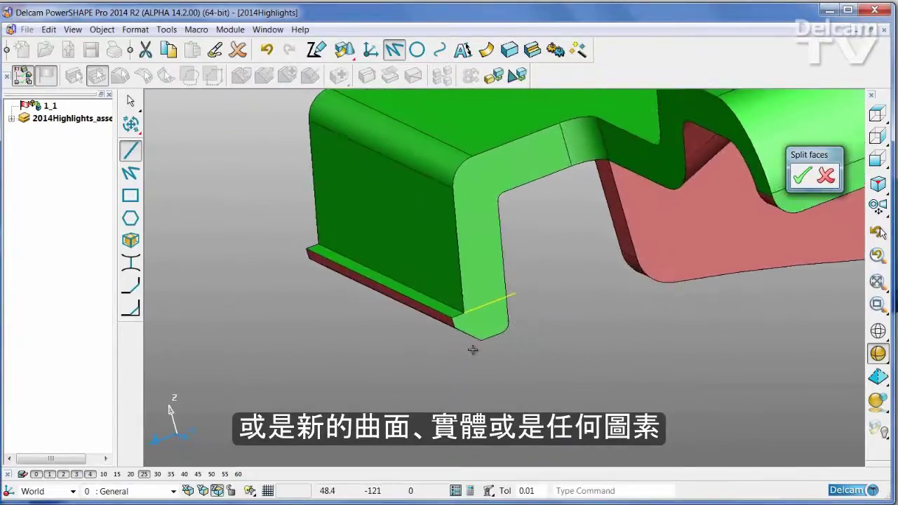
pyautogui.scroll(2, 473, 349)
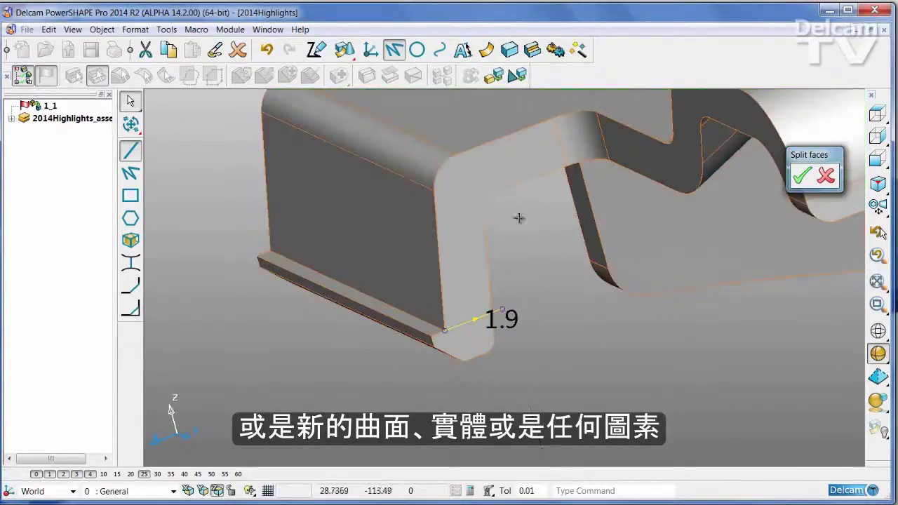
# - Divide the hooked flange's end face along the drawn line with Divide Faces to isolate the lip portion
pyautogui.click(455, 182)
pyautogui.moveTo(455, 182); pyautogui.dragTo(461, 206, button='middle')
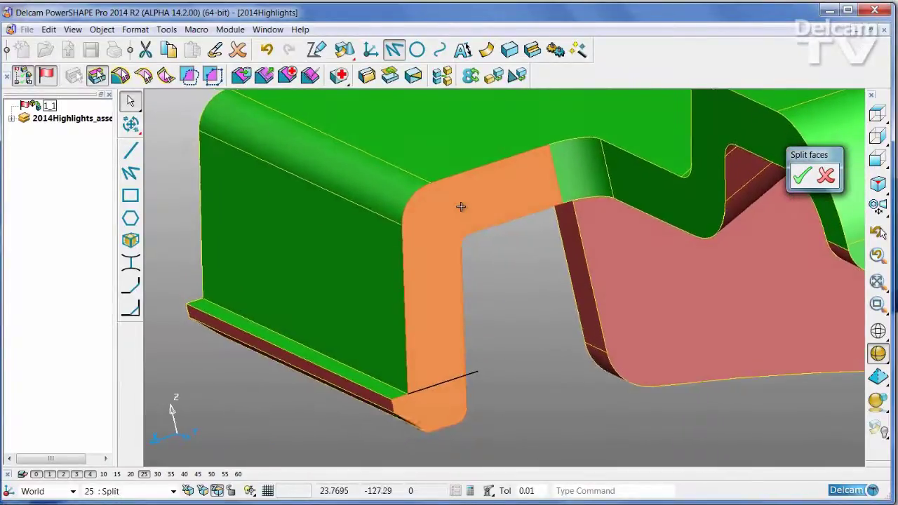
pyautogui.click(414, 76)
pyautogui.click(467, 376)
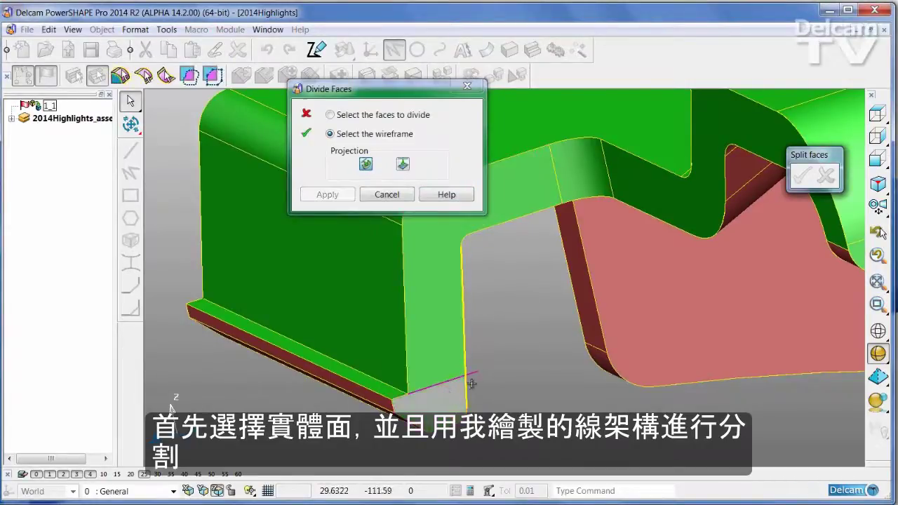
# - Divide the end face on the opposite side of the hooked flange along its wireframe line and close the face division
pyautogui.moveTo(502, 313); pyautogui.dragTo(517, 346, button='middle')
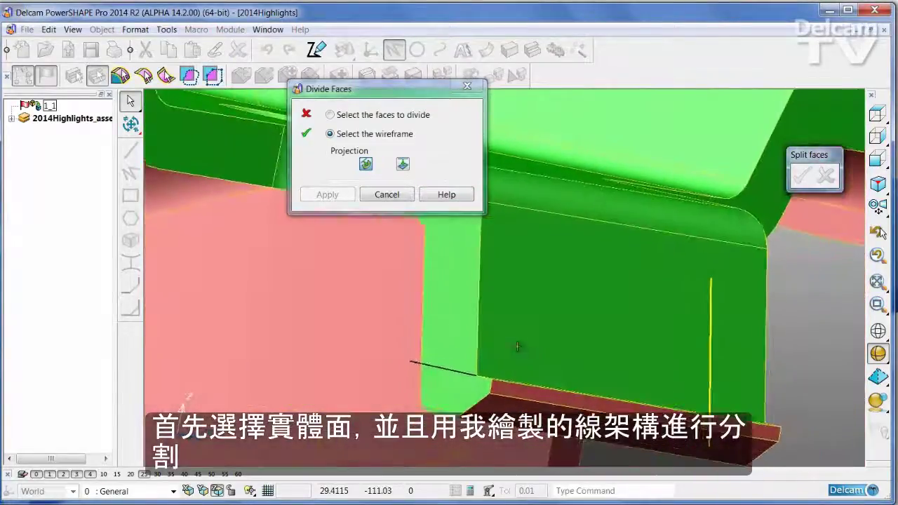
pyautogui.click(368, 116)
pyautogui.click(439, 258)
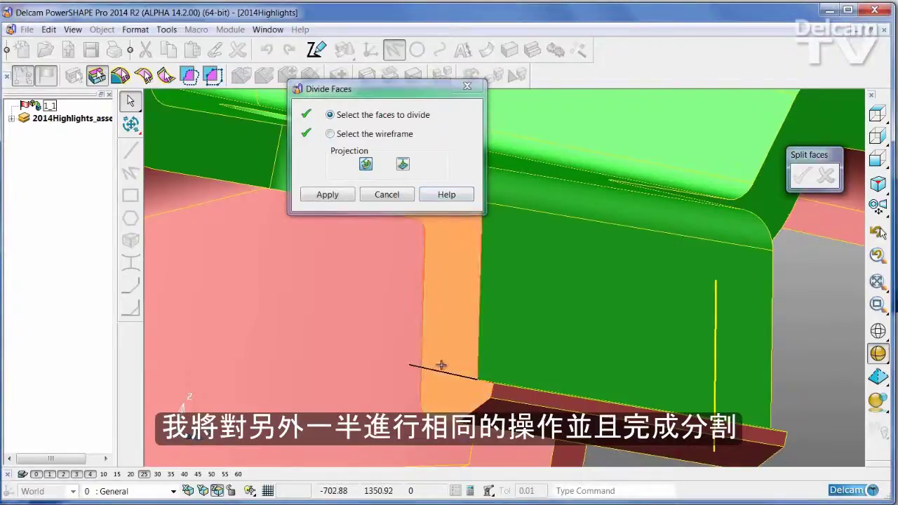
pyautogui.click(335, 135)
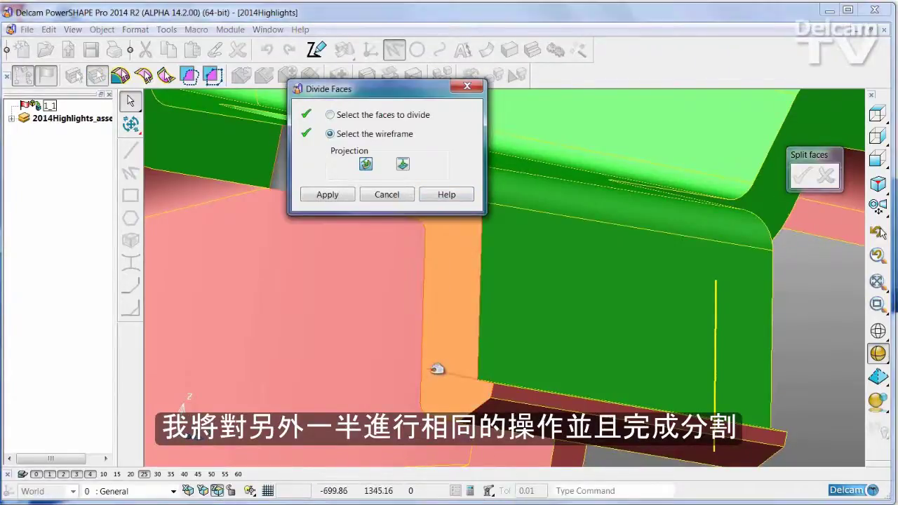
pyautogui.click(437, 370)
pyautogui.rightClick(440, 342)
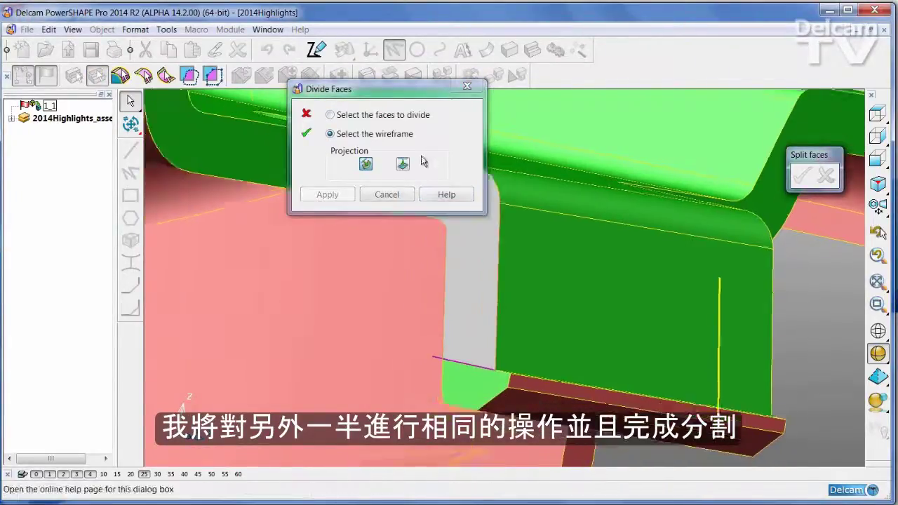
pyautogui.click(399, 194)
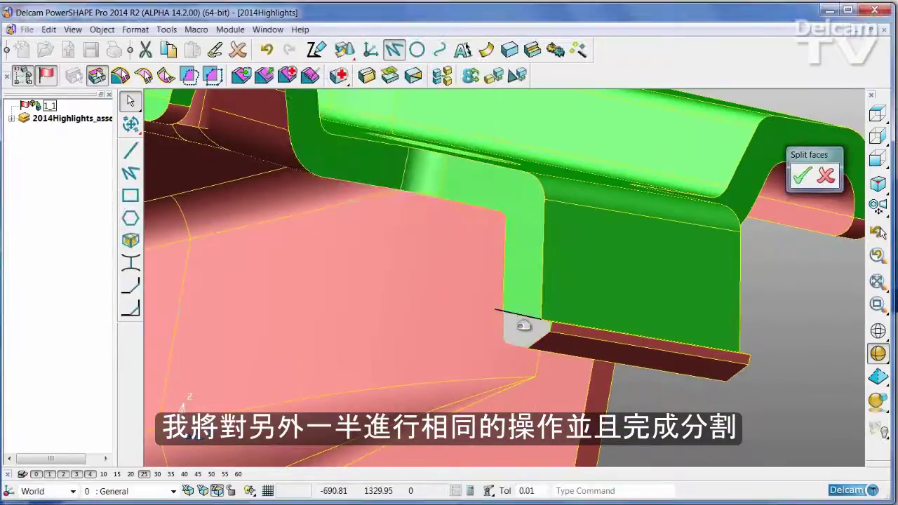
# - Draft the hooked flange's outer face at an angle of 359, using the lip's top face as the reference
pyautogui.click(518, 229)
pyautogui.moveTo(517, 227); pyautogui.dragTo(660, 328, button='middle')
pyautogui.moveTo(681, 372); pyautogui.dragTo(452, 173, button='middle')
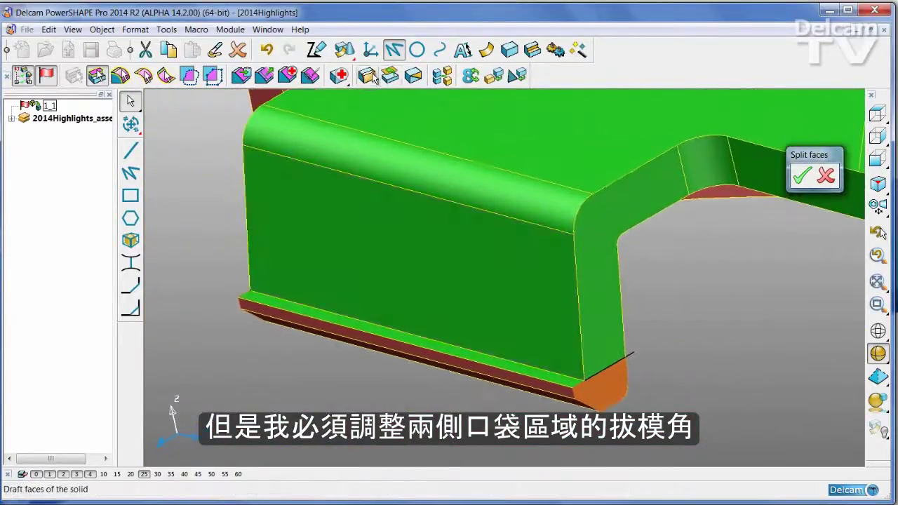
pyautogui.click(366, 75)
pyautogui.scroll(6, 486, 367)
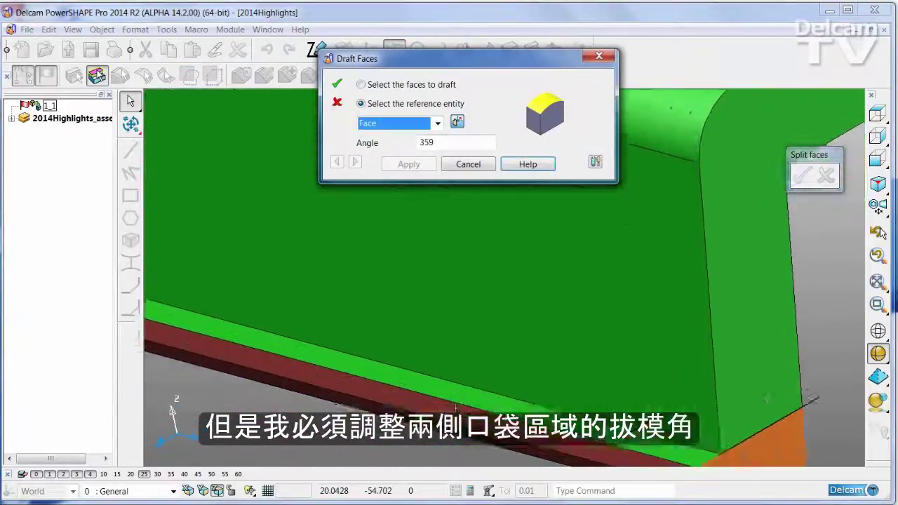
pyautogui.click(503, 364)
pyautogui.click(505, 363)
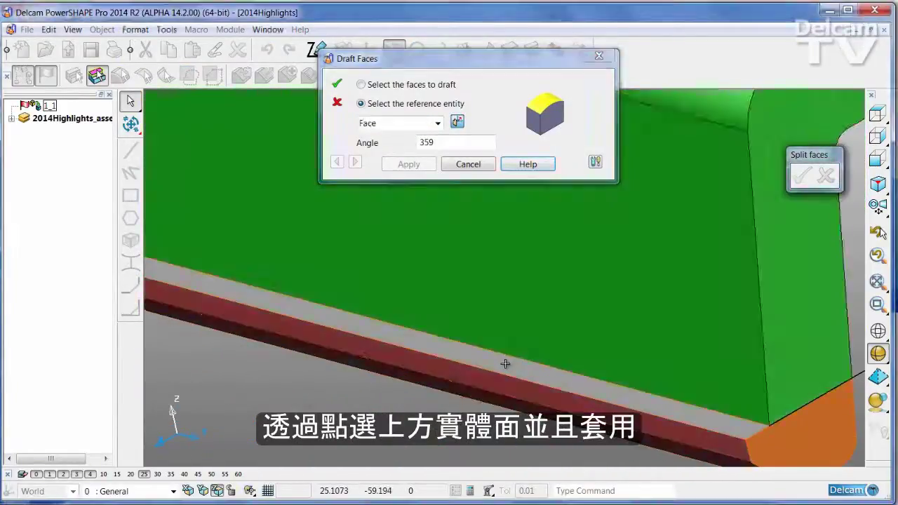
pyautogui.scroll(-3, 446, 348)
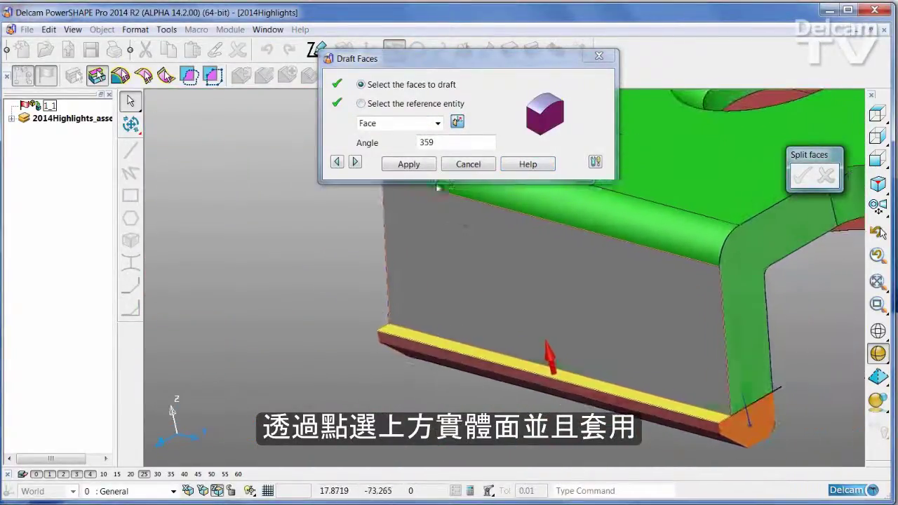
pyautogui.click(406, 164)
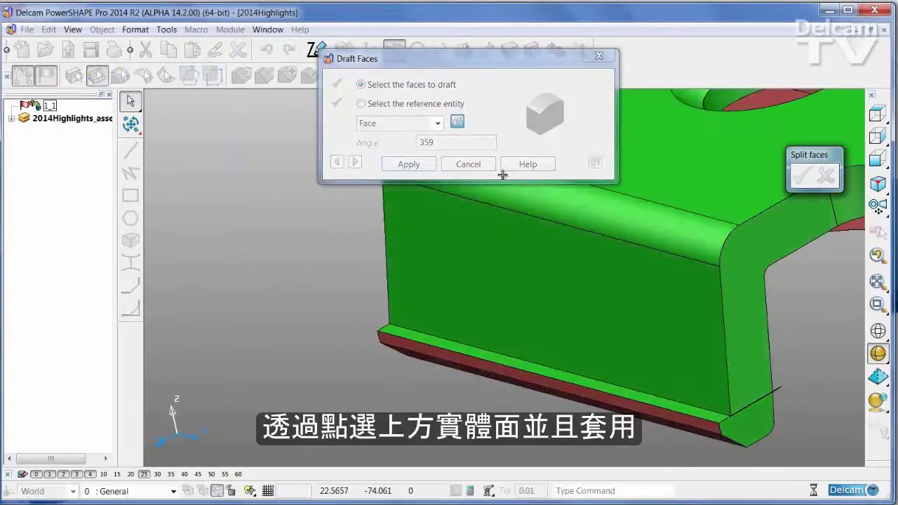
pyautogui.click(469, 165)
pyautogui.scroll(-3, 411, 351)
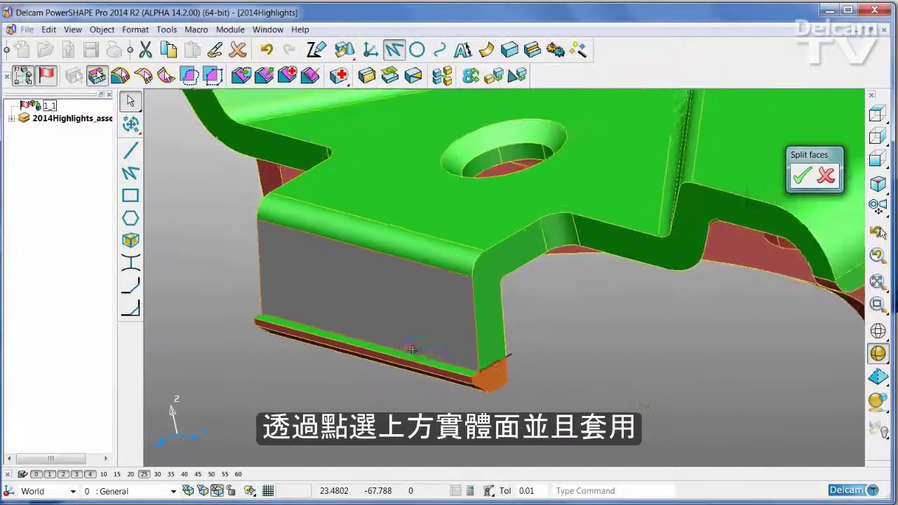
# - Accept the face splitting, slide the core and cavity apart to check the divided lip, and bring them back together
pyautogui.click(804, 177)
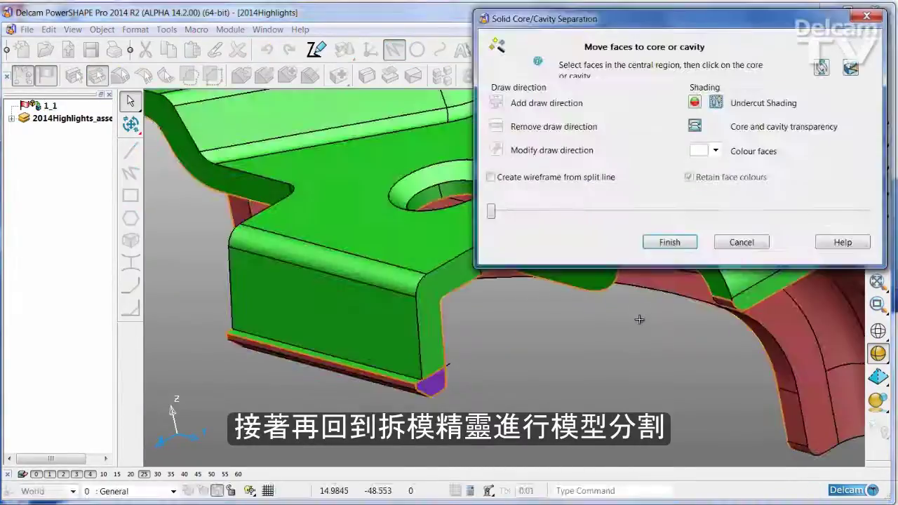
pyautogui.moveTo(491, 211); pyautogui.dragTo(601, 217)
pyautogui.moveTo(438, 292); pyautogui.dragTo(575, 353)
pyautogui.moveTo(575, 354); pyautogui.dragTo(595, 328, button='middle')
pyautogui.moveTo(692, 346); pyautogui.dragTo(673, 300, button='middle')
pyautogui.moveTo(601, 212); pyautogui.dragTo(492, 211)
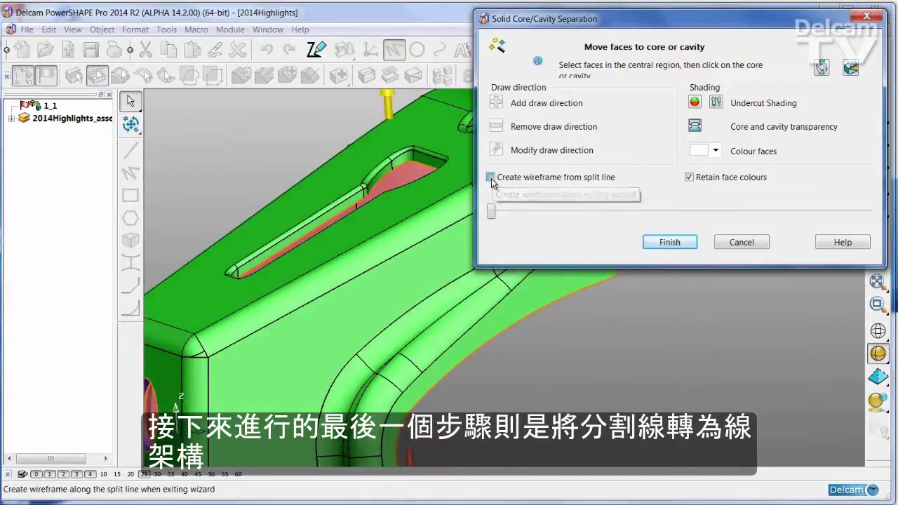
# - Finish the separation with wireframe created from the split line, and delete the end hole's side-draw solid
pyautogui.click(491, 178)
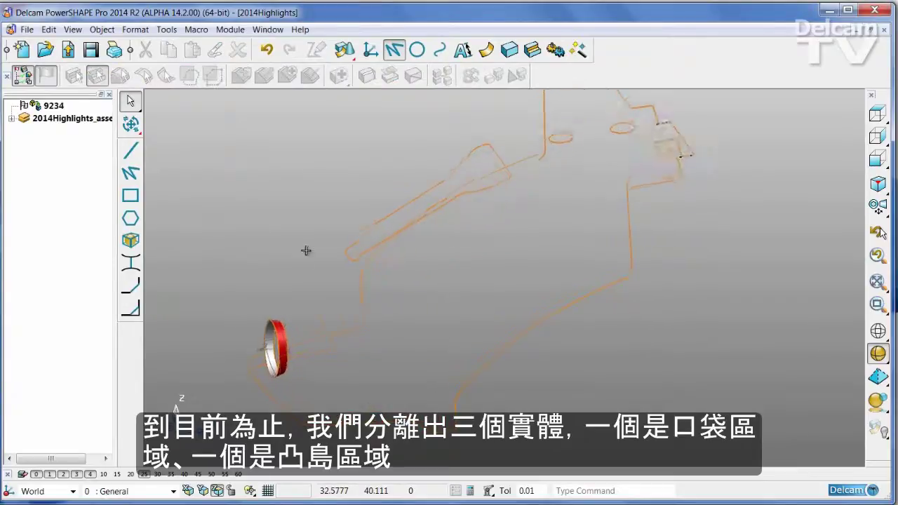
pyautogui.scroll(6, 306, 250)
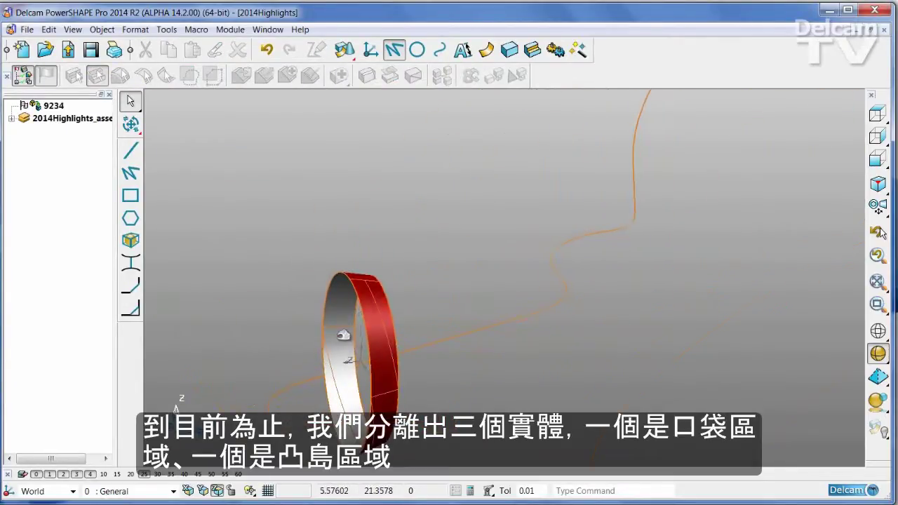
pyautogui.click(337, 336)
pyautogui.press('Delete')
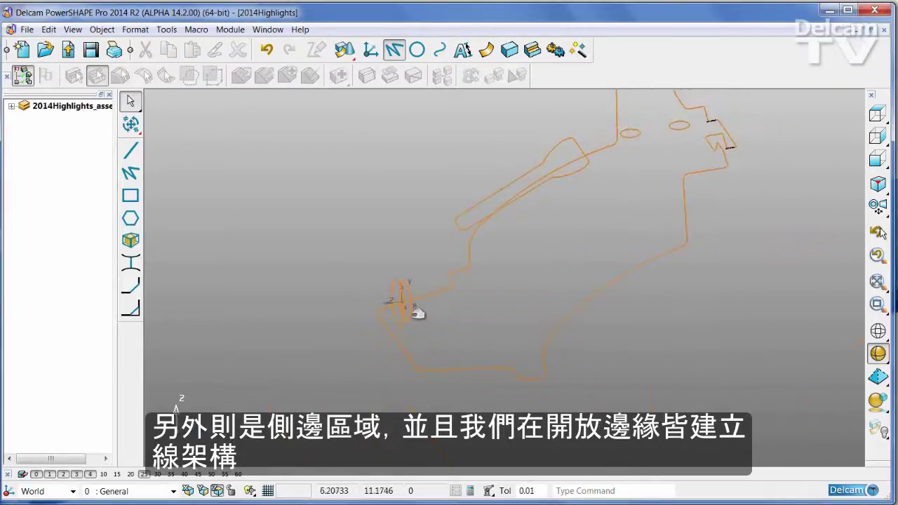
# - Examine the split line wireframe by selecting the composite curves at the end hole and at a round hole
pyautogui.click(417, 314)
pyautogui.moveTo(416, 313); pyautogui.dragTo(435, 272, button='middle')
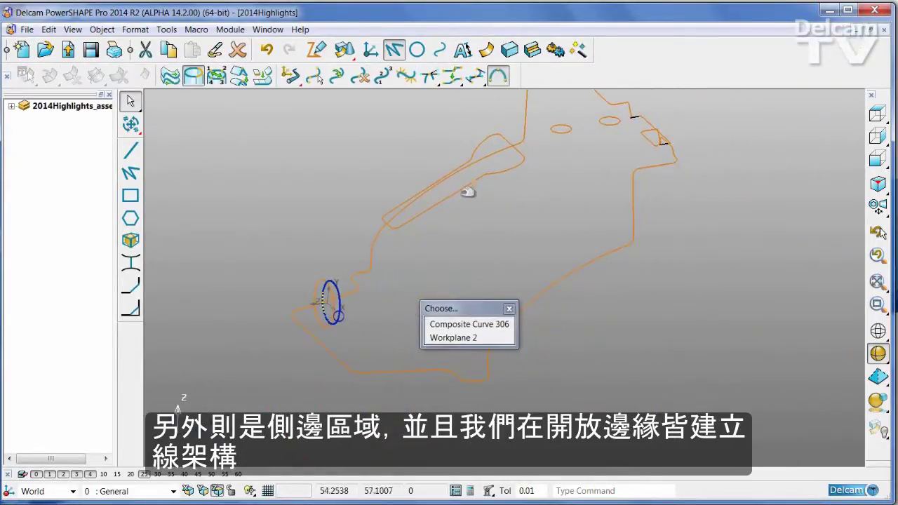
pyautogui.moveTo(624, 204); pyautogui.dragTo(503, 155, button='middle')
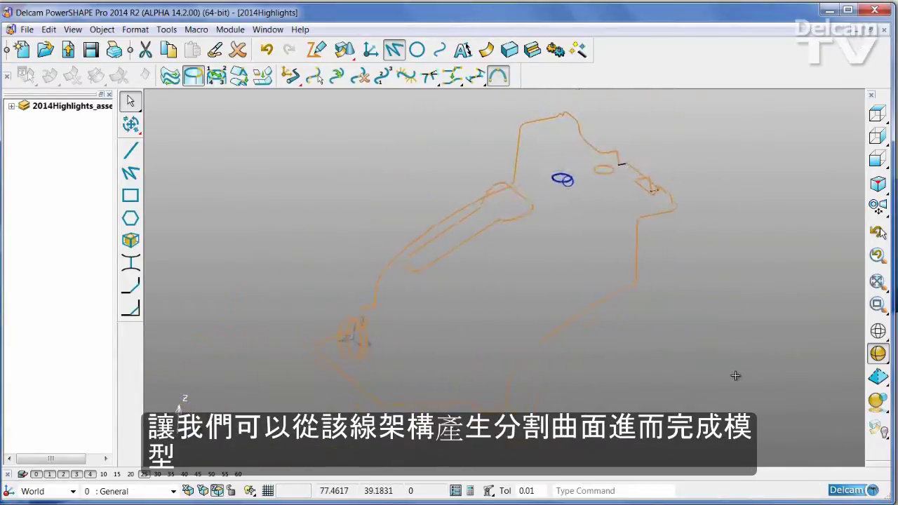